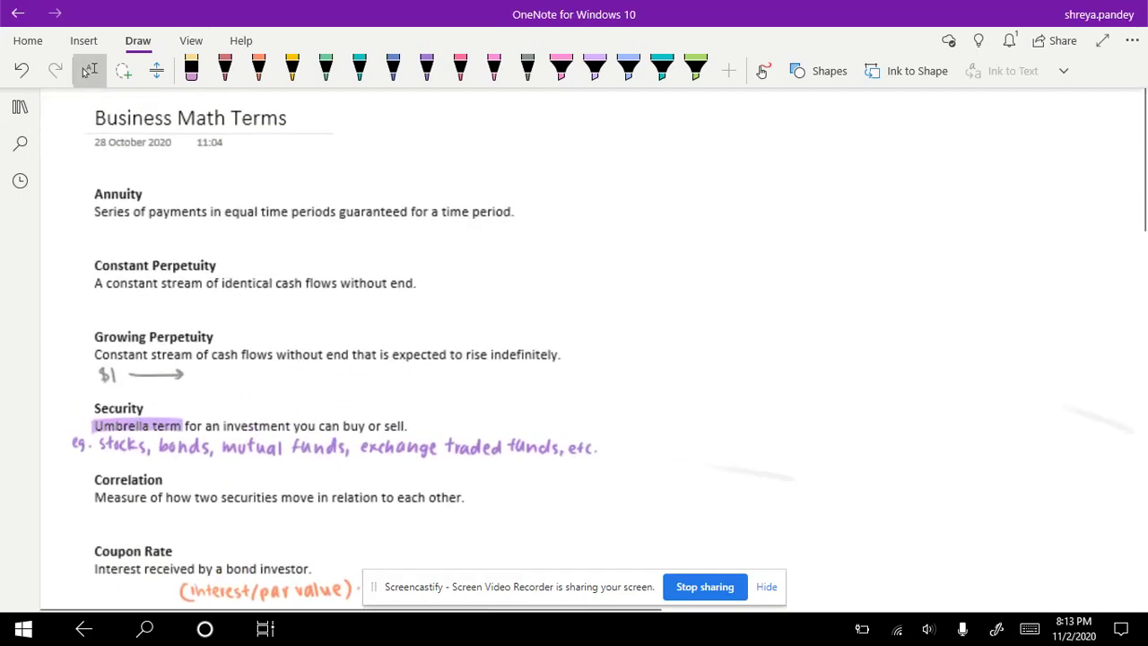
{"action": "scroll", "coordinate": [359, 358], "scroll_direction": "up", "scroll_amount": 2}
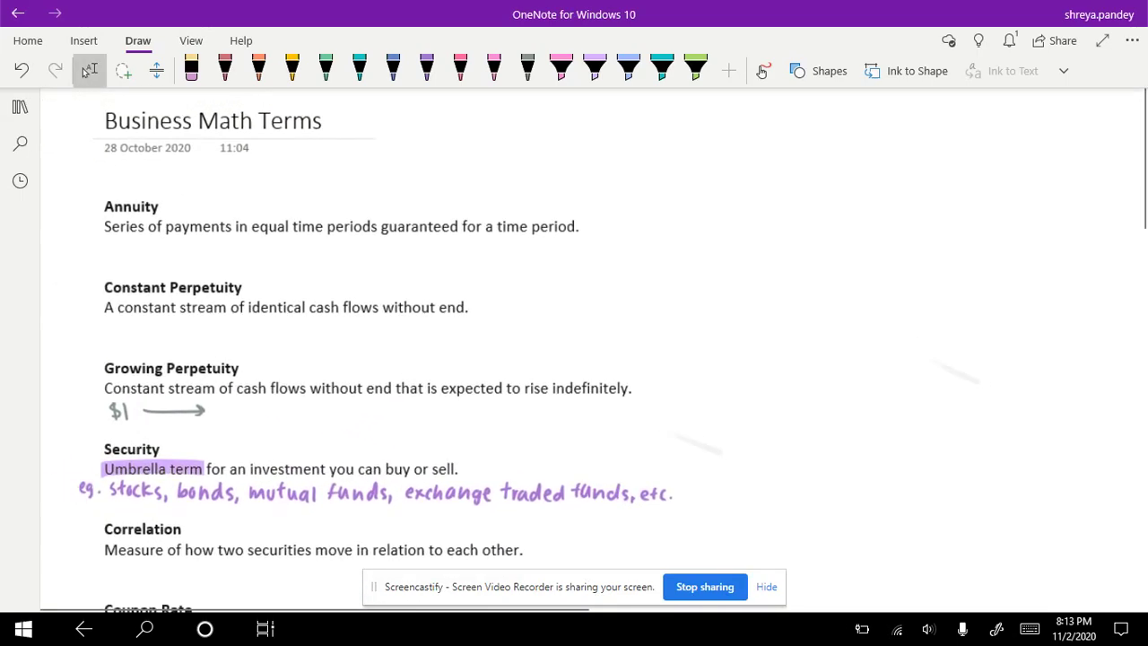
- Handwrite '$1 every year, for' in blue ink under the Annuity definition
{"action": "left_click", "coordinate": [393, 70]}
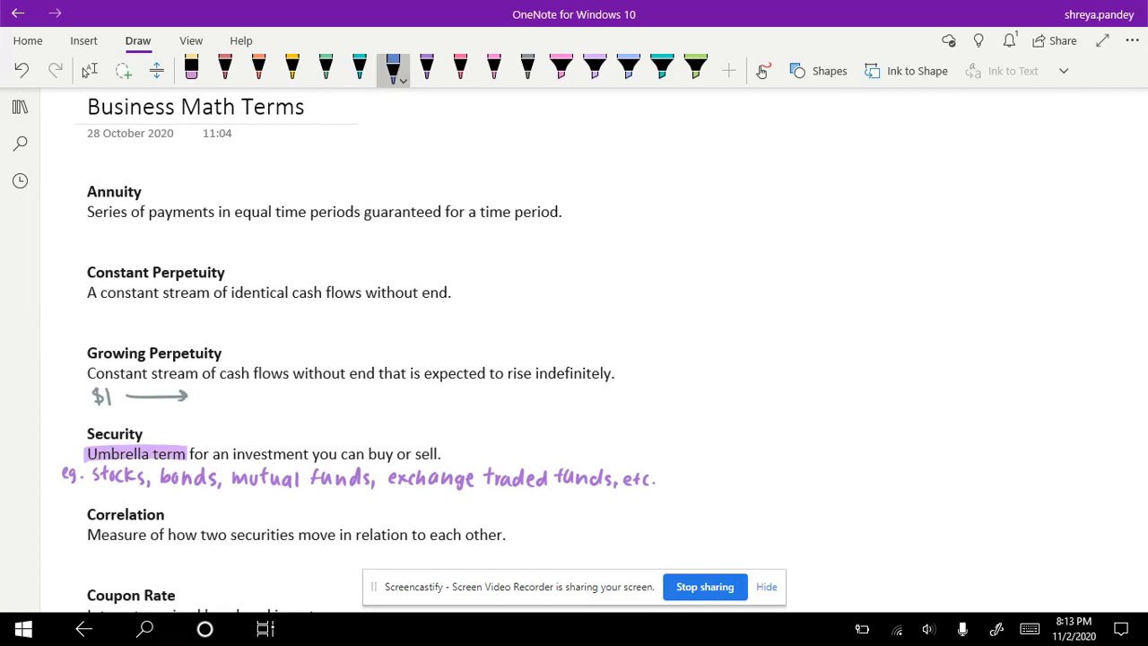
{"action": "mouse_move", "coordinate": [96, 224]}
{"action": "left_mouse_down"}
{"action": "mouse_move", "coordinate": [93, 239]}
{"action": "mouse_move", "coordinate": [125, 237]}
{"action": "left_mouse_up"}
{"action": "mouse_move", "coordinate": [134, 228]}
{"action": "left_mouse_down"}
{"action": "mouse_move", "coordinate": [132, 237]}
{"action": "mouse_move", "coordinate": [165, 228]}
{"action": "left_mouse_up"}
{"action": "mouse_move", "coordinate": [165, 227]}
{"action": "left_mouse_down"}
{"action": "mouse_move", "coordinate": [167, 244]}
{"action": "mouse_move", "coordinate": [185, 242]}
{"action": "left_mouse_up"}
{"action": "mouse_move", "coordinate": [192, 233]}
{"action": "left_mouse_down"}
{"action": "mouse_move", "coordinate": [222, 228]}
{"action": "mouse_move", "coordinate": [227, 242]}
{"action": "left_mouse_up"}
{"action": "mouse_move", "coordinate": [248, 223]}
{"action": "left_mouse_down"}
{"action": "mouse_move", "coordinate": [244, 238]}
{"action": "mouse_move", "coordinate": [257, 233]}
{"action": "left_mouse_up"}
{"action": "left_click_drag", "start_coordinate": [262, 231], "coordinate": [294, 239]}
- Finish the note with '5 years.' and underline Constant Perpetuity in dark ink
{"action": "left_click_drag", "start_coordinate": [303, 226], "coordinate": [309, 242]}
{"action": "left_click_drag", "start_coordinate": [316, 234], "coordinate": [347, 237]}
{"action": "left_click", "coordinate": [362, 234]}
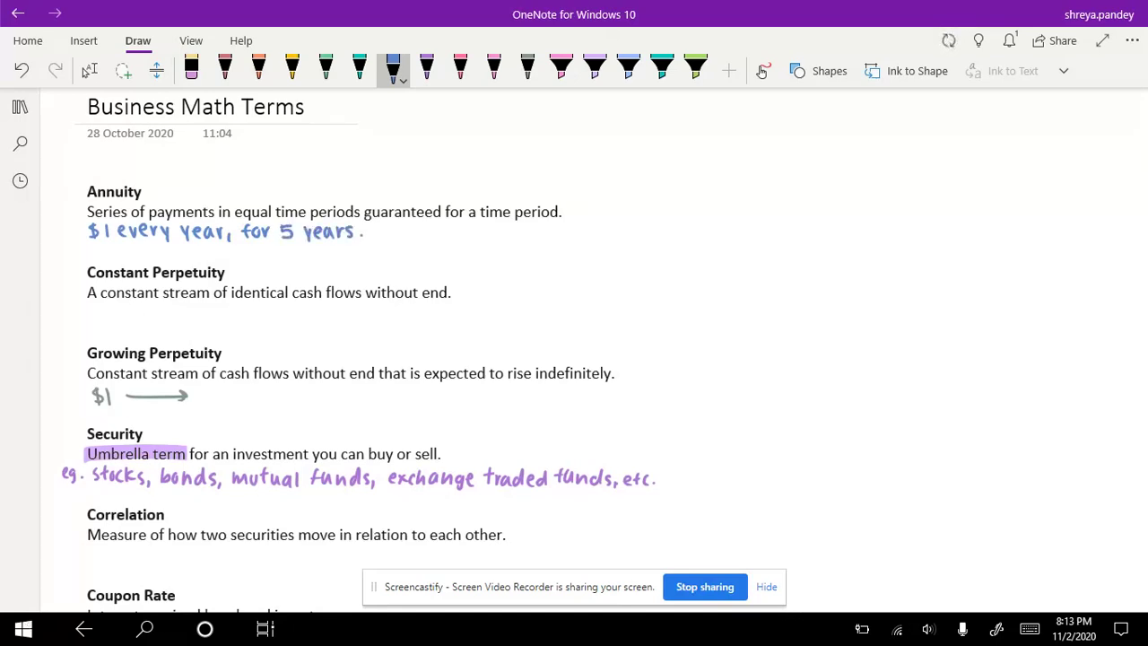
{"action": "left_click", "coordinate": [527, 69]}
{"action": "mouse_move", "coordinate": [82, 286]}
{"action": "left_mouse_down"}
{"action": "mouse_move", "coordinate": [223, 285]}
{"action": "mouse_move", "coordinate": [86, 286]}
{"action": "mouse_move", "coordinate": [174, 249]}
{"action": "mouse_move", "coordinate": [226, 251]}
{"action": "mouse_move", "coordinate": [78, 248]}
{"action": "mouse_move", "coordinate": [122, 249]}
{"action": "left_mouse_up"}
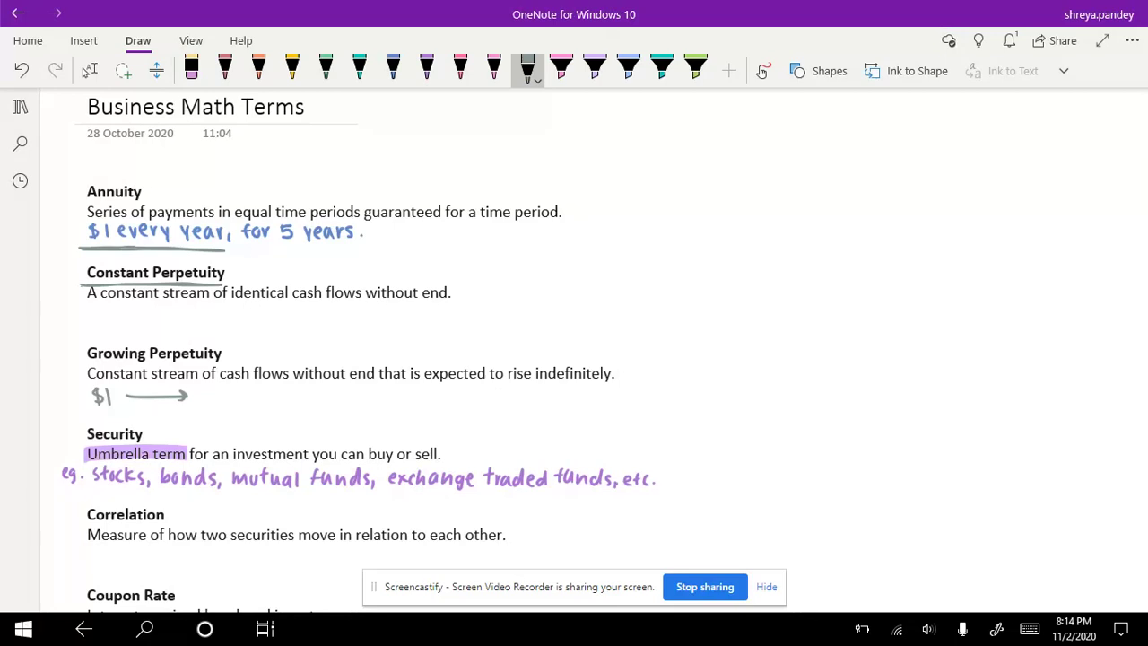
- Underline 'rise indefinitely', then write '+2years' under the arrow and '$' after it
{"action": "left_click_drag", "start_coordinate": [504, 385], "coordinate": [610, 384]}
{"action": "left_click_drag", "start_coordinate": [123, 405], "coordinate": [148, 414]}
{"action": "left_click_drag", "start_coordinate": [151, 405], "coordinate": [158, 417]}
{"action": "left_click_drag", "start_coordinate": [164, 409], "coordinate": [191, 417]}
{"action": "mouse_move", "coordinate": [209, 390]}
{"action": "left_mouse_down"}
{"action": "mouse_move", "coordinate": [205, 405]}
{"action": "mouse_move", "coordinate": [232, 398]}
{"action": "mouse_move", "coordinate": [226, 408]}
{"action": "left_mouse_up"}
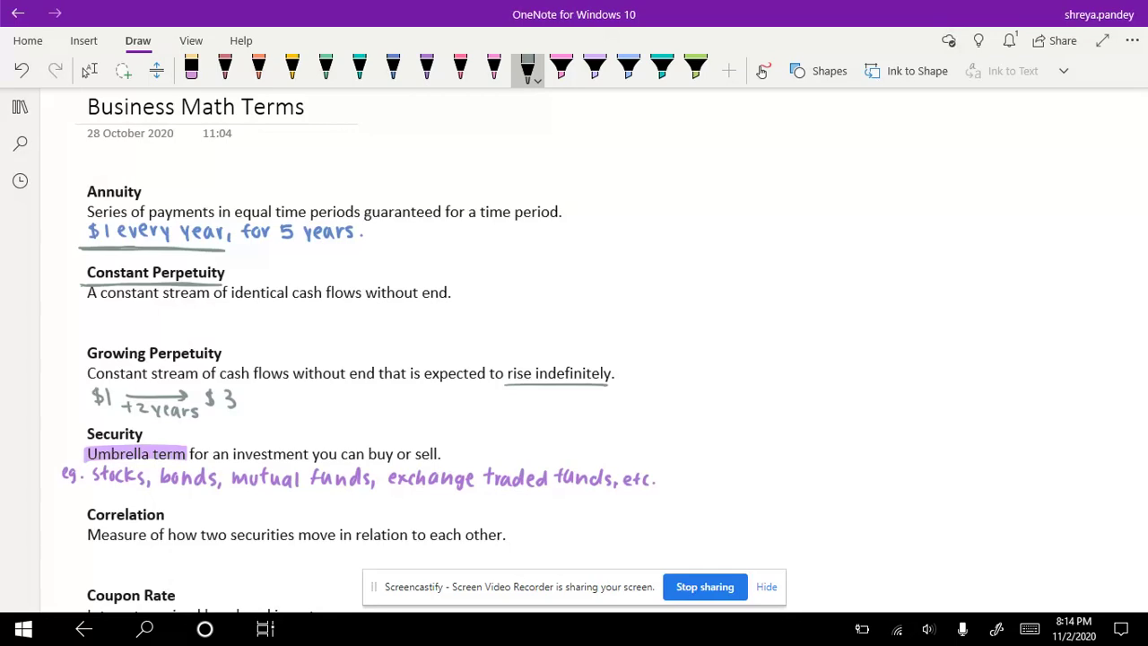
- Scroll down to Par Value and handwrite '/face value' beside it in orange ink
{"action": "scroll", "coordinate": [430, 350], "scroll_direction": "down", "scroll_amount": 5}
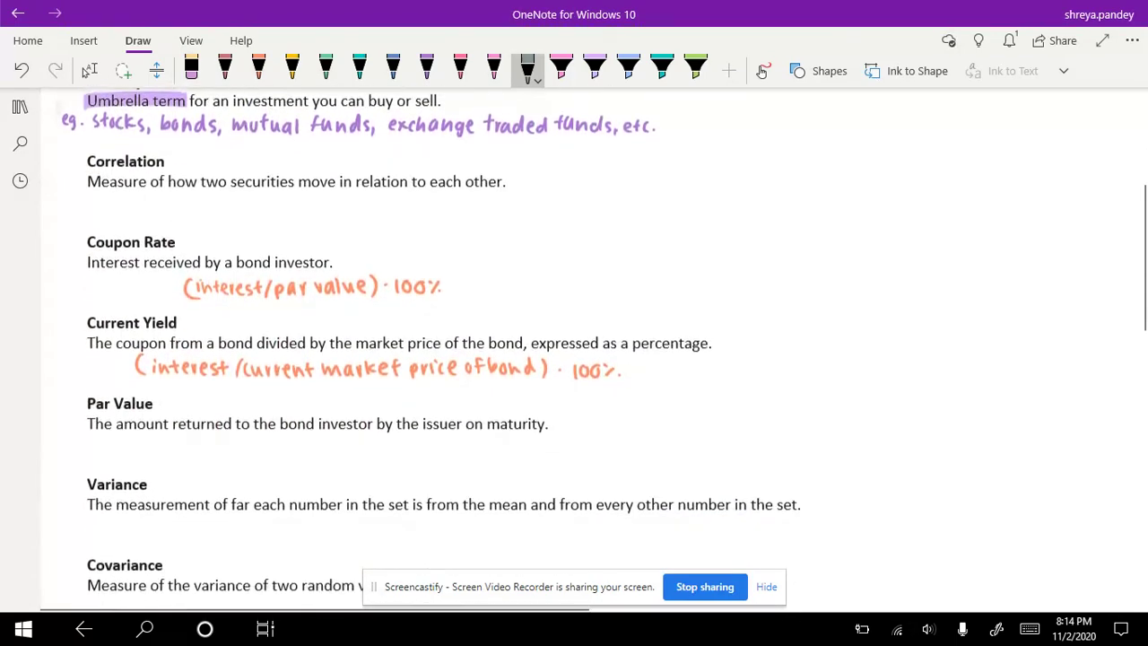
{"action": "left_click", "coordinate": [88, 71]}
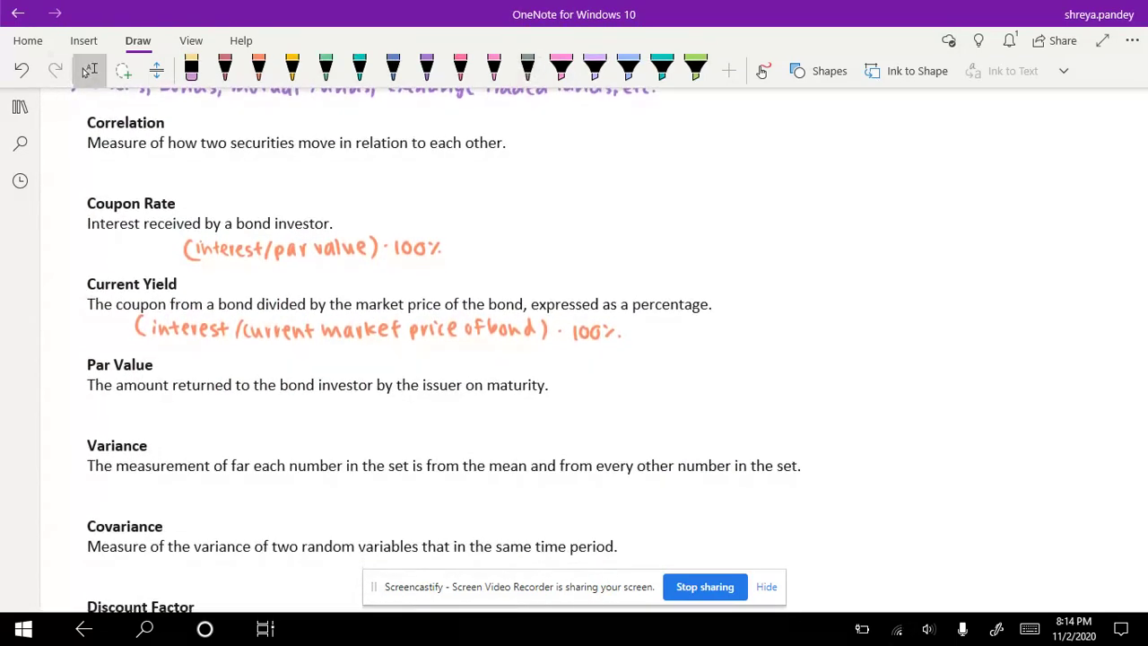
{"action": "scroll", "coordinate": [593, 350], "scroll_direction": "down", "scroll_amount": 1}
{"action": "scroll", "coordinate": [574, 350], "scroll_direction": "up", "scroll_amount": 1}
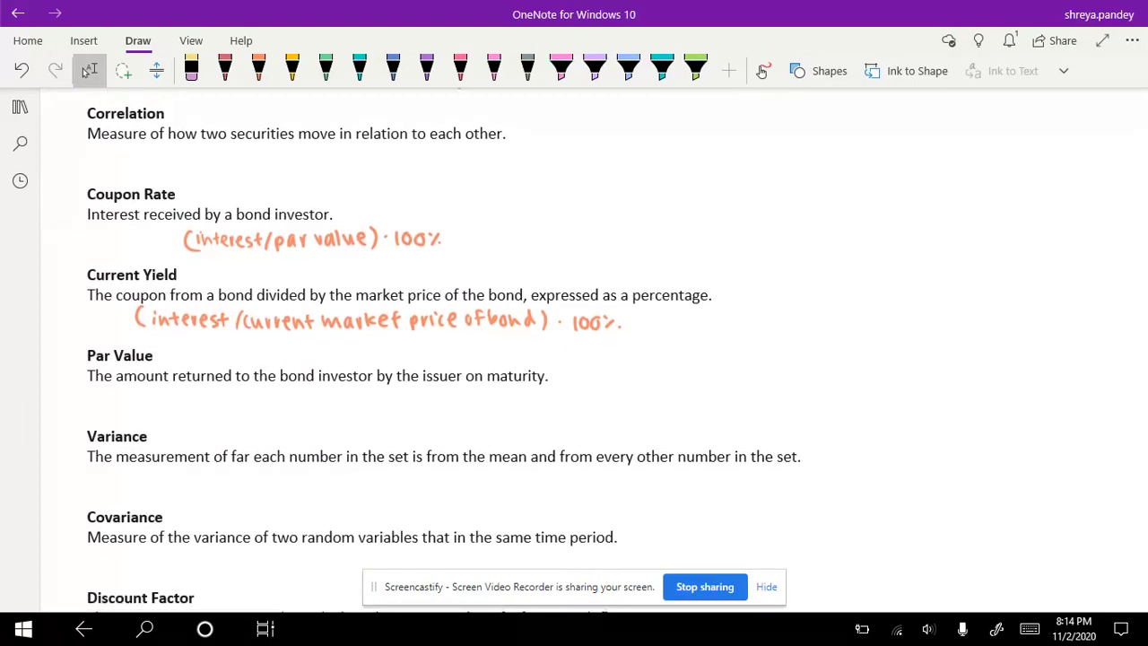
{"action": "scroll", "coordinate": [593, 353], "scroll_direction": "down", "scroll_amount": 2}
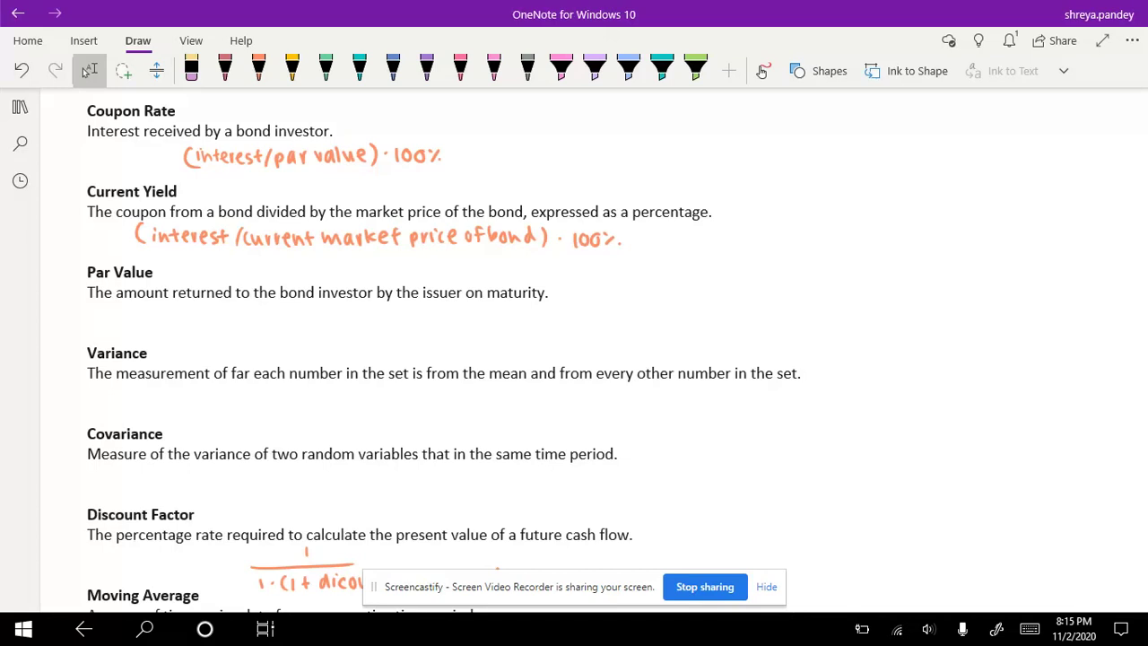
{"action": "left_click", "coordinate": [258, 71]}
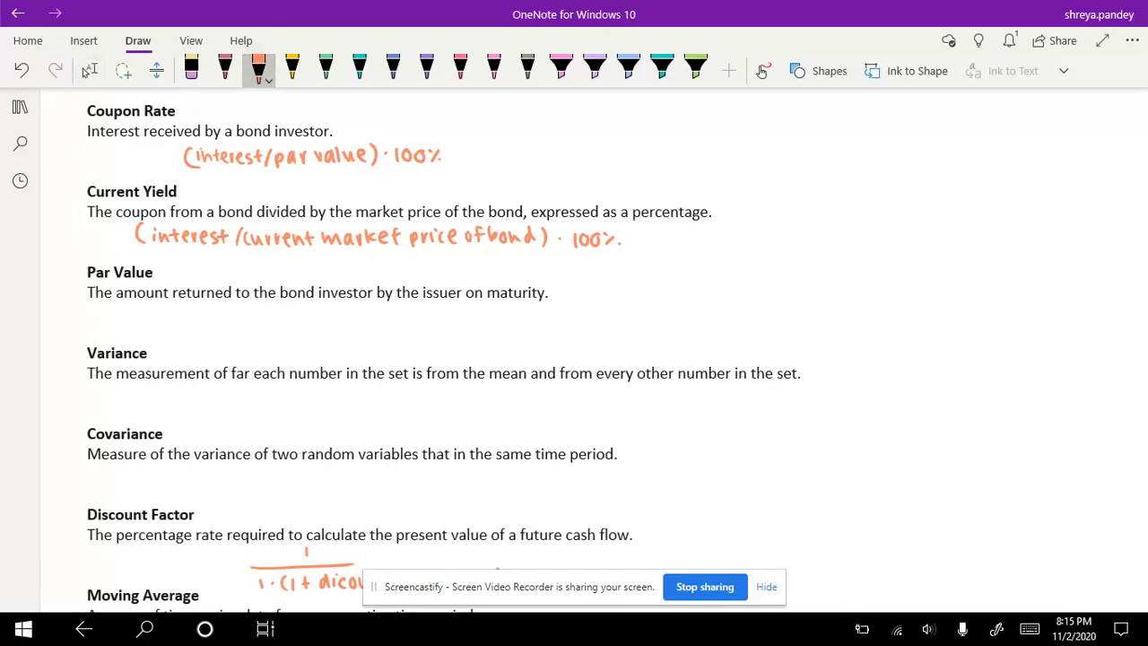
{"action": "mouse_move", "coordinate": [165, 268]}
{"action": "left_mouse_down"}
{"action": "mouse_move", "coordinate": [156, 280]}
{"action": "mouse_move", "coordinate": [229, 268]}
{"action": "mouse_move", "coordinate": [254, 278]}
{"action": "left_mouse_up"}
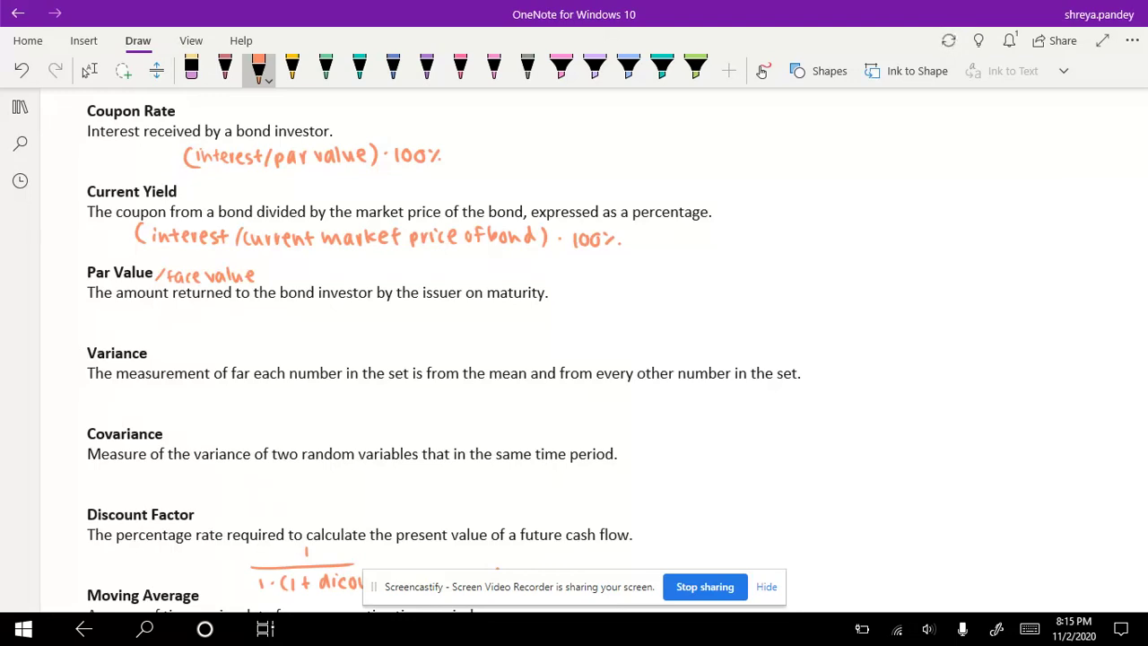
{"action": "scroll", "coordinate": [574, 350], "scroll_direction": "down", "scroll_amount": 2}
- Green-highlight 'far each number', 'from the mean', 'two random variables' and 'in the same time period'
{"action": "scroll", "coordinate": [574, 350], "scroll_direction": "down", "scroll_amount": 4}
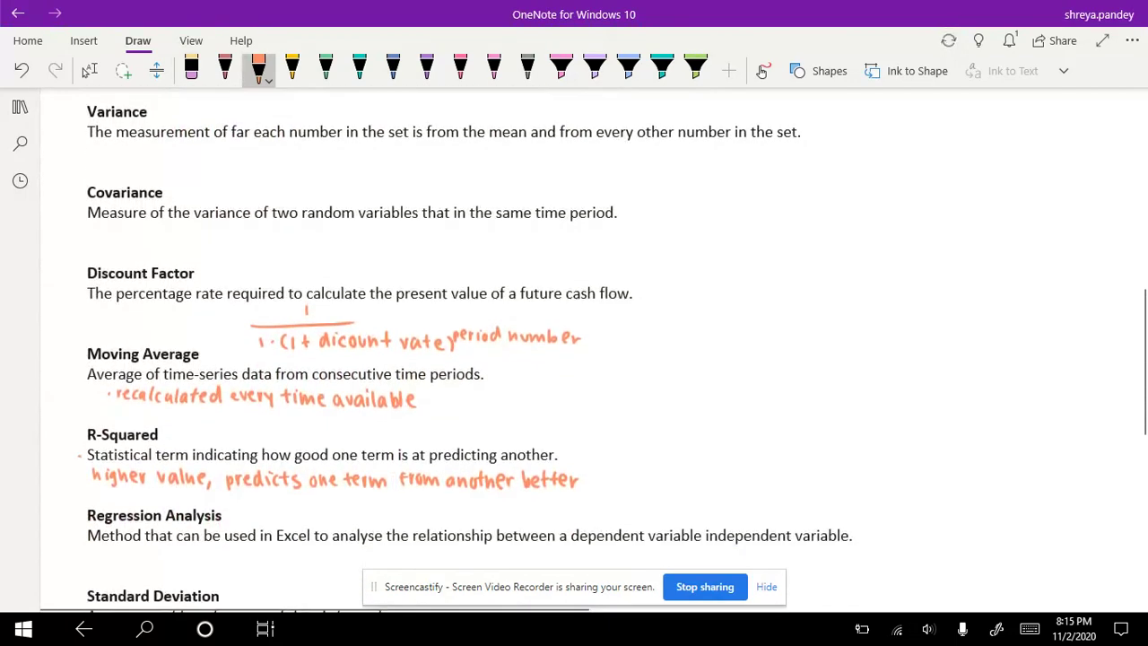
{"action": "left_click", "coordinate": [90, 70]}
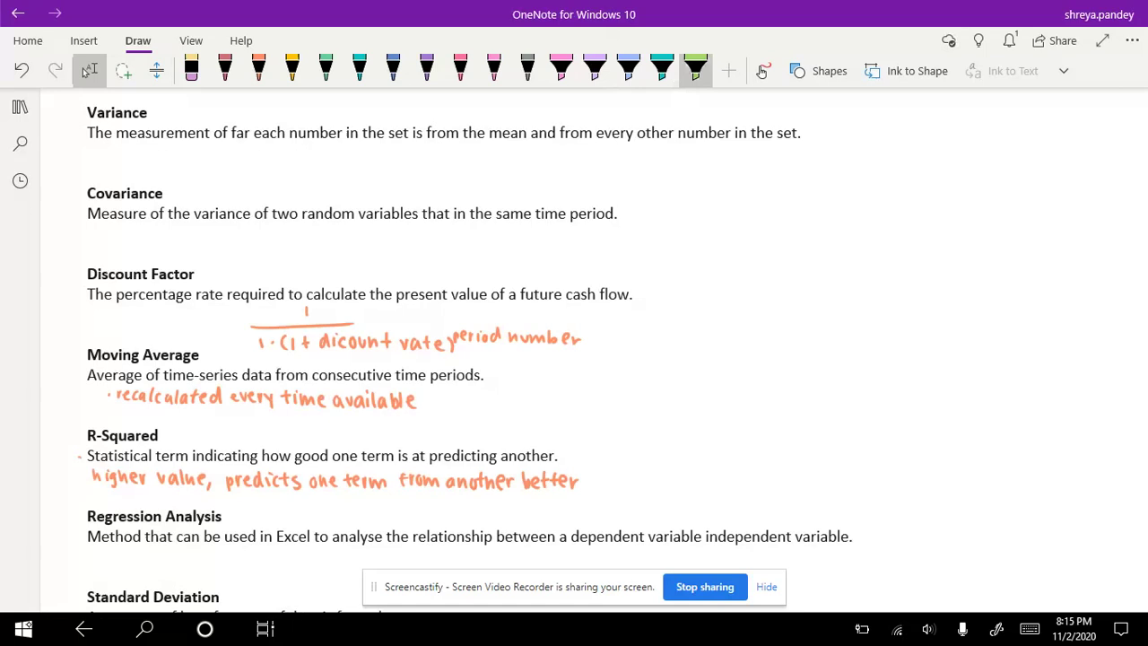
{"action": "left_click", "coordinate": [695, 70]}
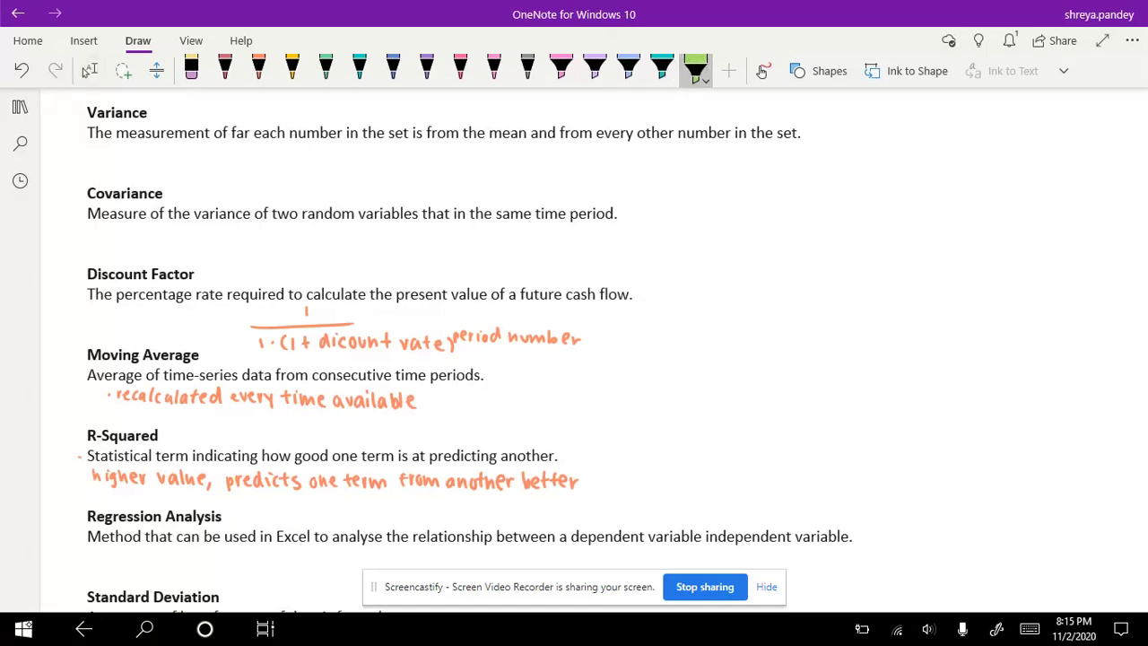
{"action": "left_click_drag", "start_coordinate": [226, 133], "coordinate": [342, 134]}
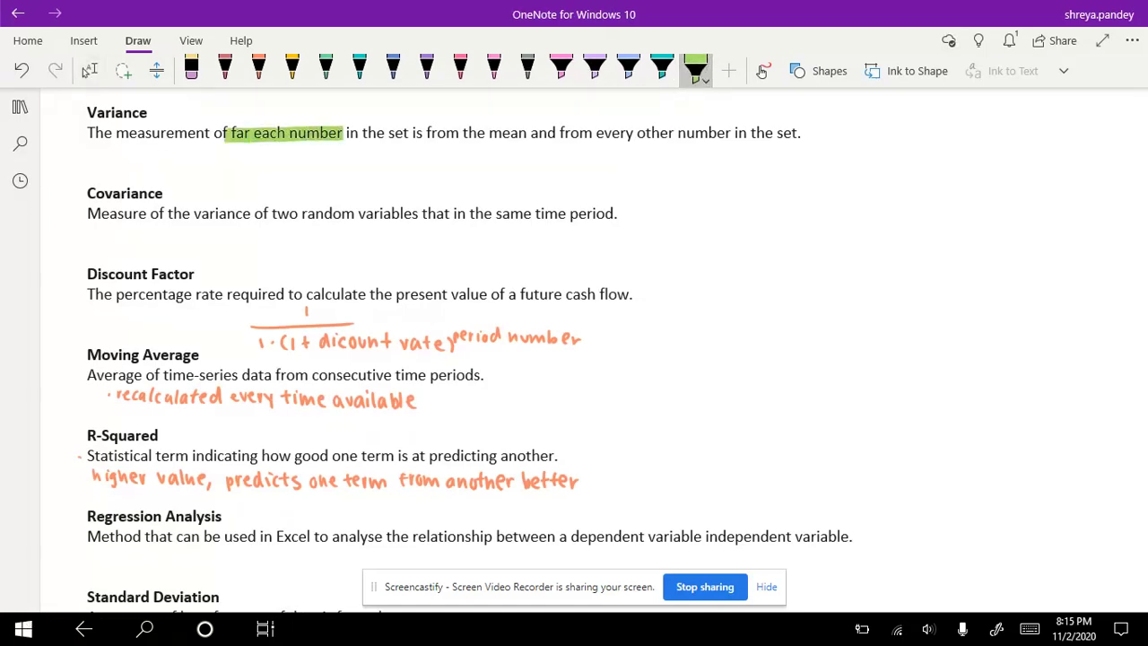
{"action": "left_click_drag", "start_coordinate": [422, 134], "coordinate": [807, 136]}
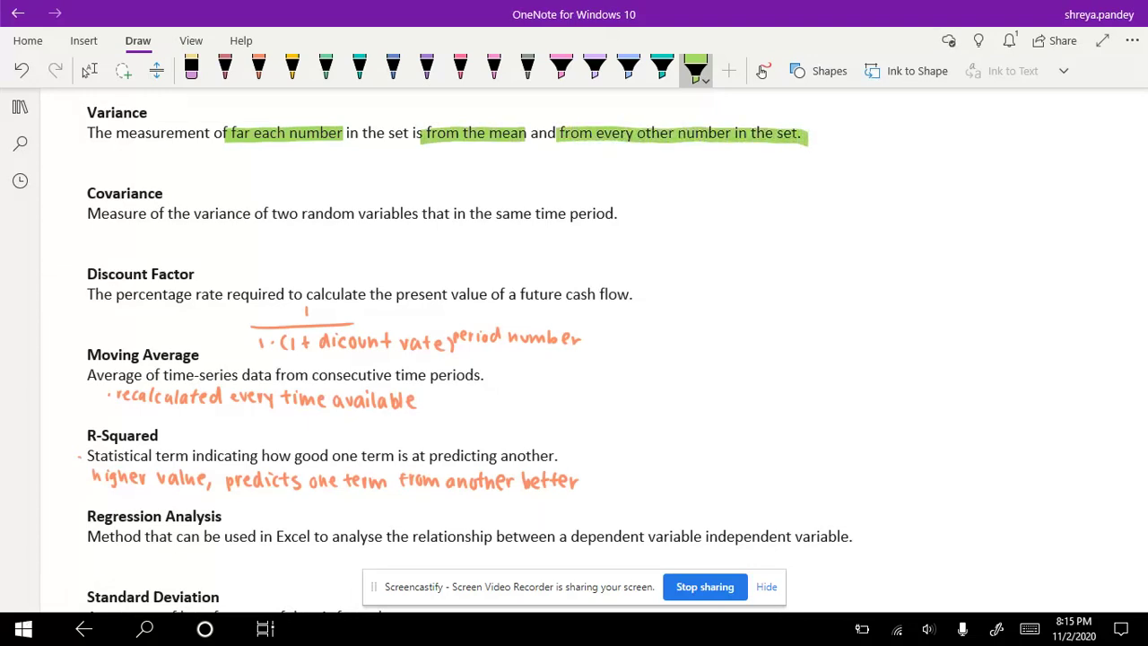
{"action": "left_click_drag", "start_coordinate": [267, 214], "coordinate": [418, 214]}
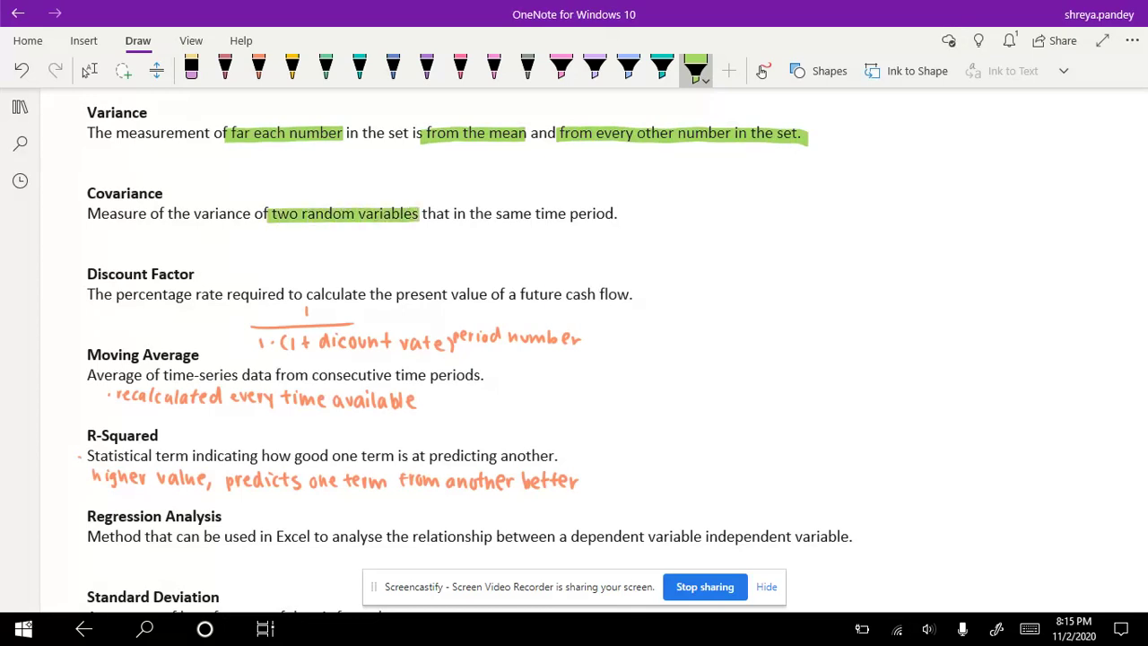
{"action": "left_click_drag", "start_coordinate": [443, 213], "coordinate": [628, 213]}
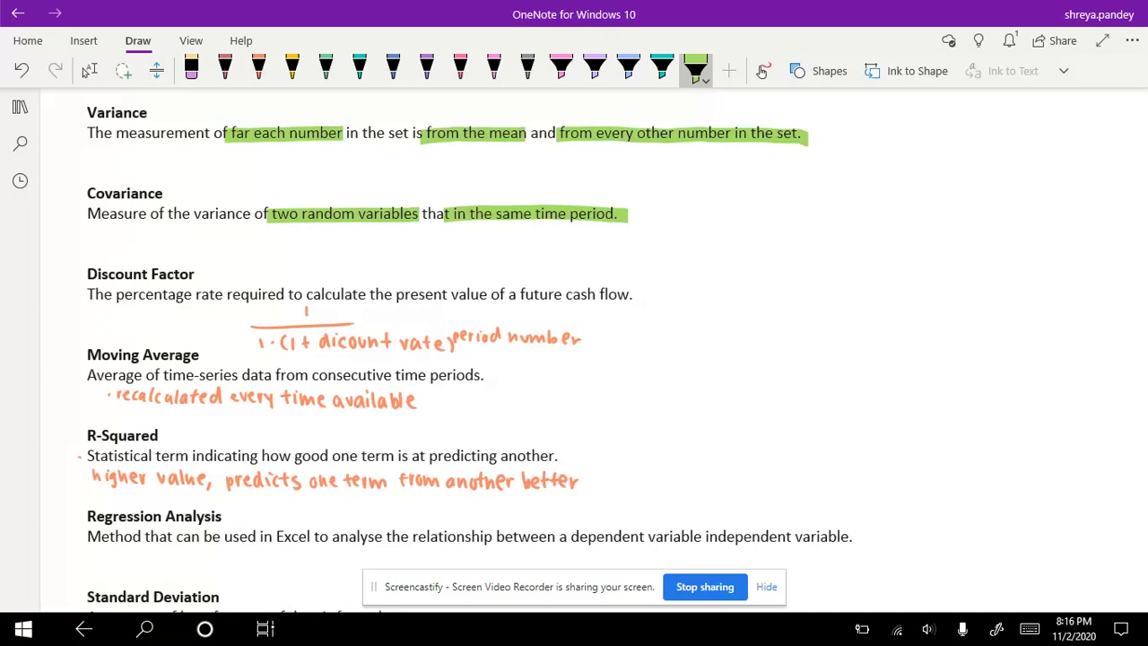
- In blue ink, write 'outcome' under dependent variable and 'and' between the variables
{"action": "scroll", "coordinate": [574, 359], "scroll_direction": "down", "scroll_amount": 3}
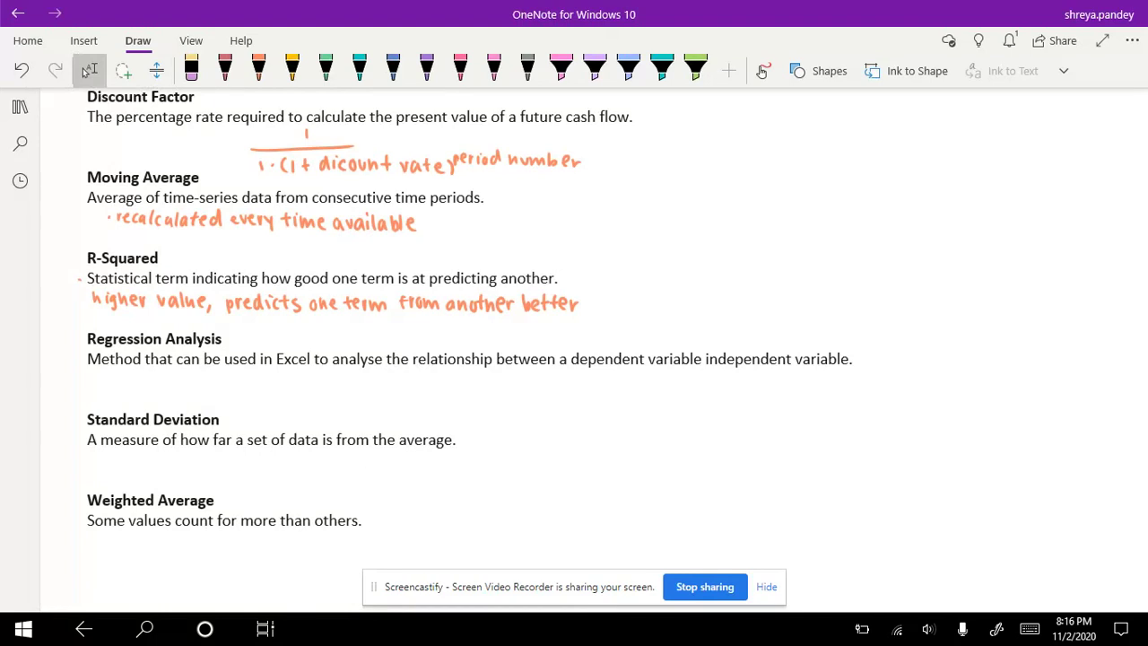
{"action": "left_click", "coordinate": [393, 68]}
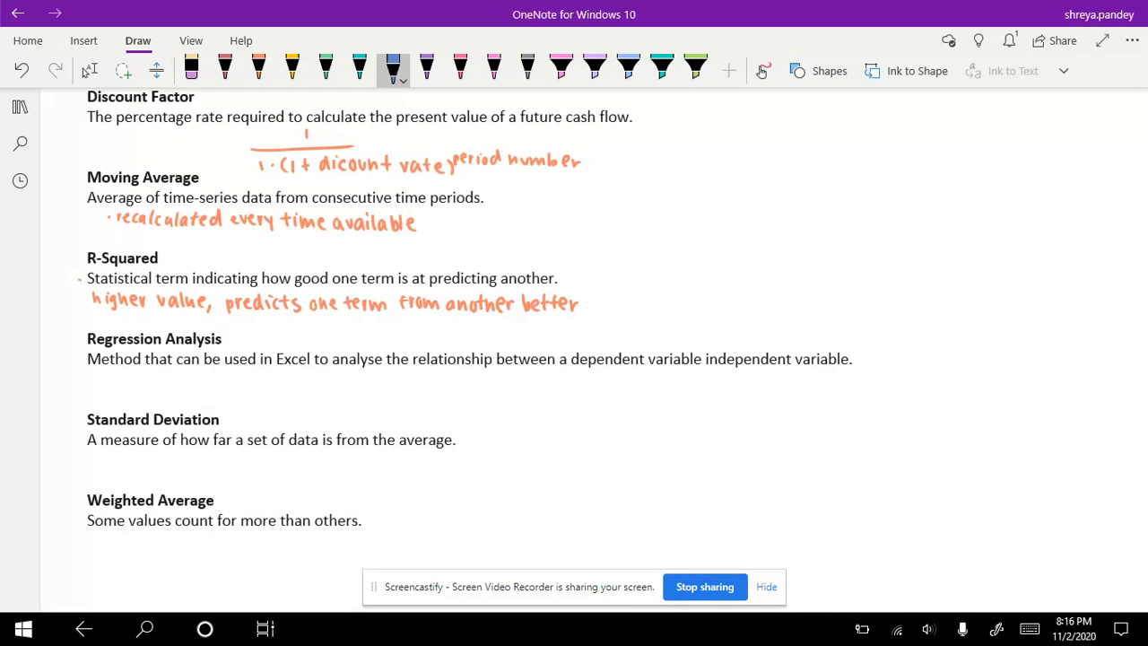
{"action": "left_click_drag", "start_coordinate": [611, 372], "coordinate": [679, 385]}
{"action": "left_click_drag", "start_coordinate": [682, 382], "coordinate": [752, 379]}
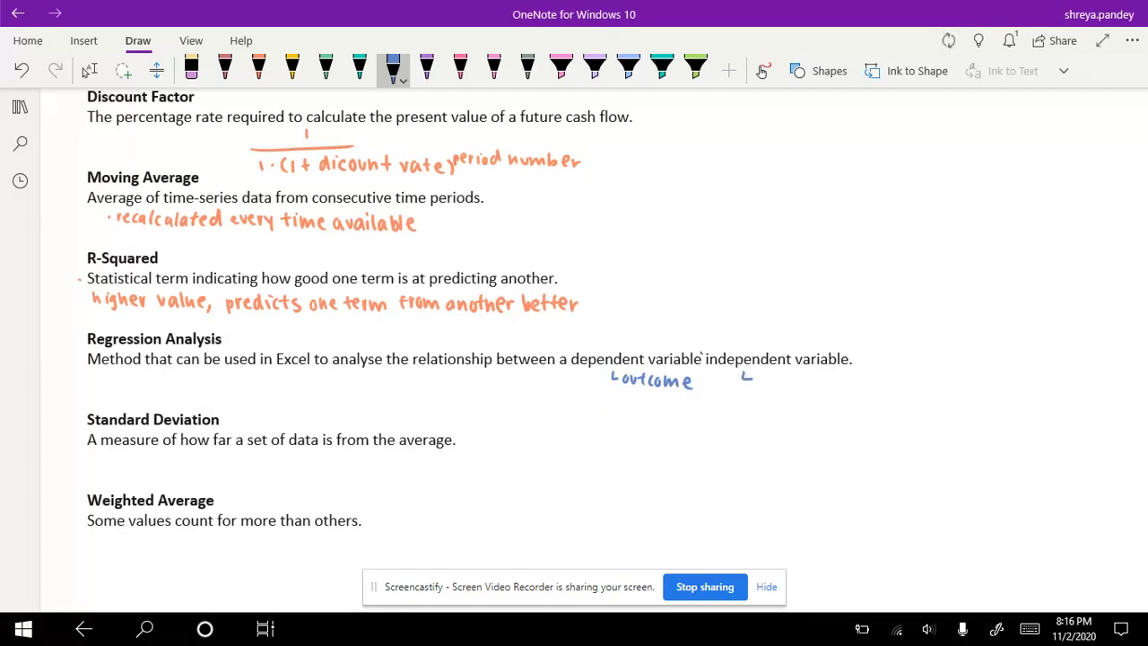
{"action": "mouse_move", "coordinate": [705, 338]}
{"action": "left_mouse_down"}
{"action": "mouse_move", "coordinate": [723, 342]}
{"action": "mouse_move", "coordinate": [731, 328]}
{"action": "left_mouse_up"}
- Write 'predictors' and 'covariates' under independent variable
{"action": "mouse_move", "coordinate": [761, 375]}
{"action": "left_mouse_down"}
{"action": "mouse_move", "coordinate": [786, 384]}
{"action": "mouse_move", "coordinate": [797, 371]}
{"action": "left_mouse_up"}
{"action": "left_click_drag", "start_coordinate": [802, 377], "coordinate": [818, 388]}
{"action": "left_click_drag", "start_coordinate": [814, 380], "coordinate": [843, 384]}
{"action": "left_click_drag", "start_coordinate": [846, 385], "coordinate": [849, 387]}
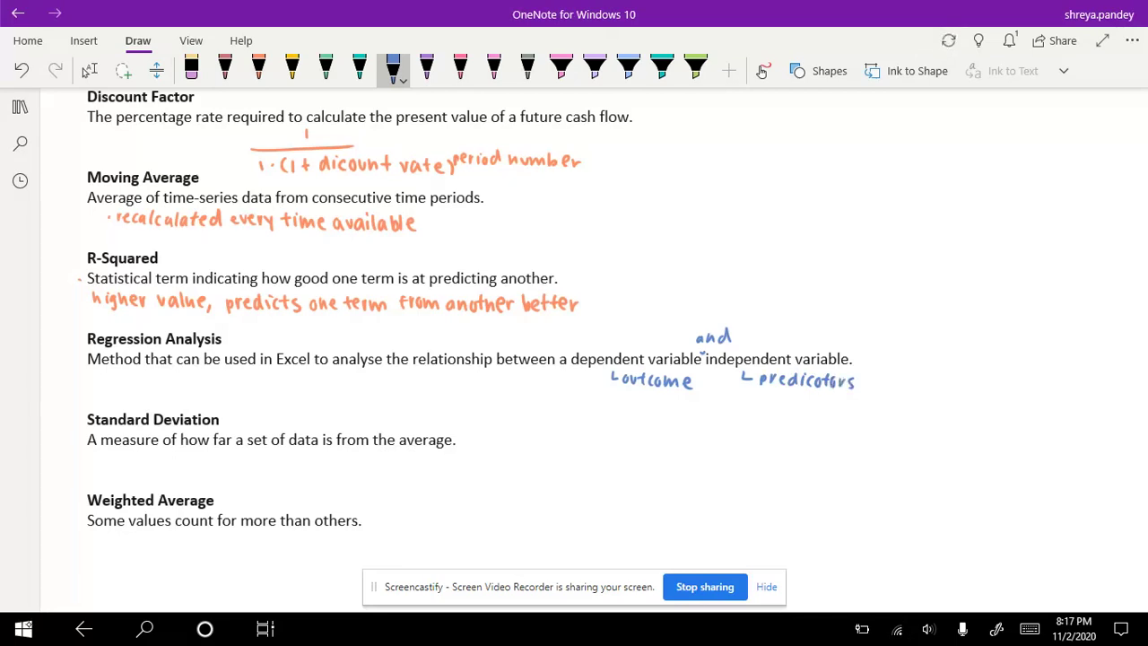
{"action": "left_click_drag", "start_coordinate": [762, 395], "coordinate": [756, 403]}
{"action": "left_click_drag", "start_coordinate": [768, 395], "coordinate": [782, 394]}
{"action": "left_click_drag", "start_coordinate": [789, 396], "coordinate": [810, 403]}
{"action": "left_click_drag", "start_coordinate": [823, 399], "coordinate": [830, 407]}
{"action": "left_click_drag", "start_coordinate": [836, 402], "coordinate": [845, 412]}
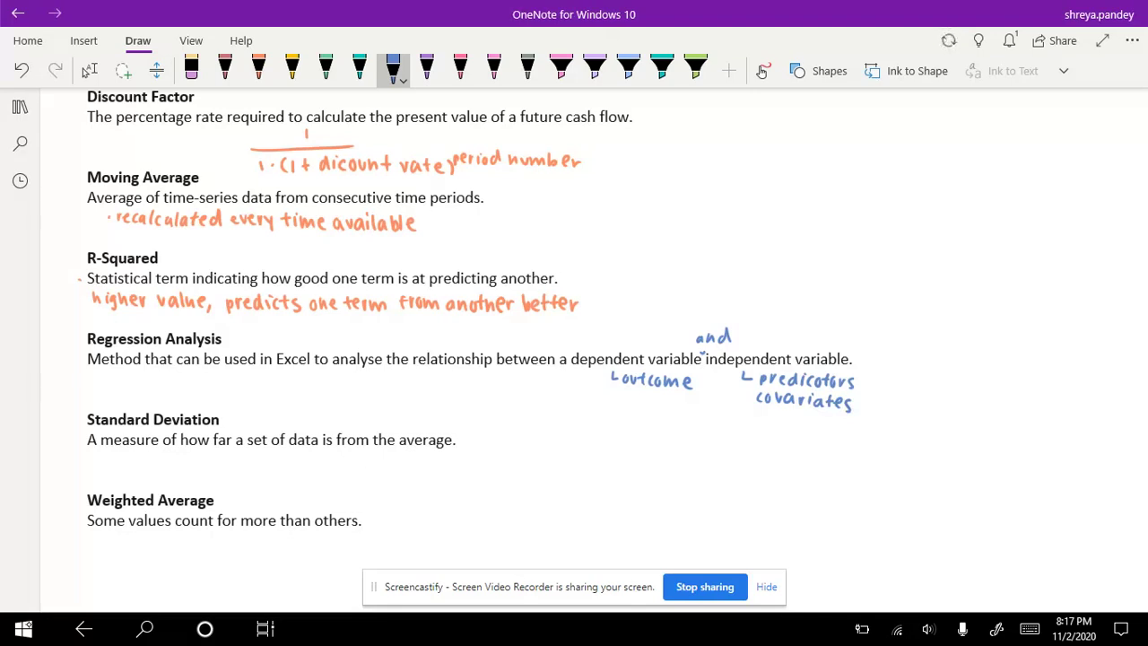
- Add 'features' below covariates and start a bell-curve sketch under Standard Deviation
{"action": "left_click_drag", "start_coordinate": [767, 407], "coordinate": [763, 420]}
{"action": "left_click_drag", "start_coordinate": [760, 413], "coordinate": [778, 418]}
{"action": "left_click_drag", "start_coordinate": [785, 413], "coordinate": [797, 424]}
{"action": "left_click_drag", "start_coordinate": [803, 414], "coordinate": [833, 423]}
{"action": "left_click_drag", "start_coordinate": [845, 415], "coordinate": [837, 429]}
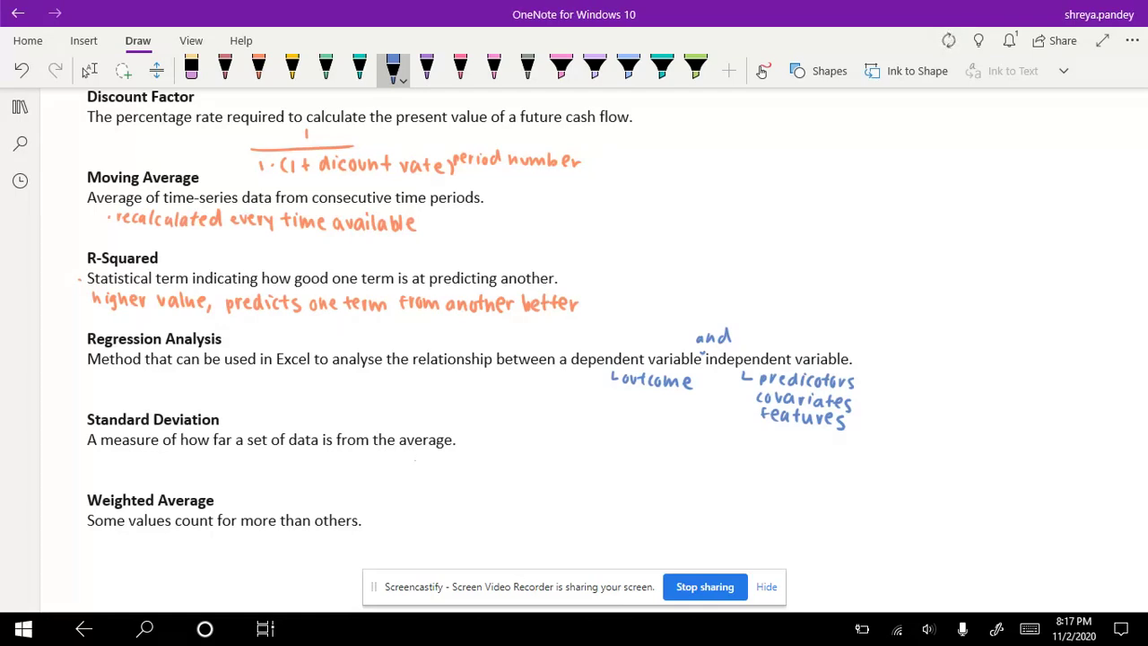
{"action": "mouse_move", "coordinate": [415, 460]}
{"action": "left_mouse_down"}
{"action": "mouse_move", "coordinate": [416, 474]}
{"action": "mouse_move", "coordinate": [378, 483]}
{"action": "left_mouse_up"}
{"action": "mouse_move", "coordinate": [343, 482]}
{"action": "left_mouse_down"}
{"action": "mouse_move", "coordinate": [360, 466]}
{"action": "mouse_move", "coordinate": [444, 463]}
{"action": "mouse_move", "coordinate": [488, 492]}
{"action": "mouse_move", "coordinate": [385, 463]}
{"action": "mouse_move", "coordinate": [340, 483]}
{"action": "left_mouse_up"}
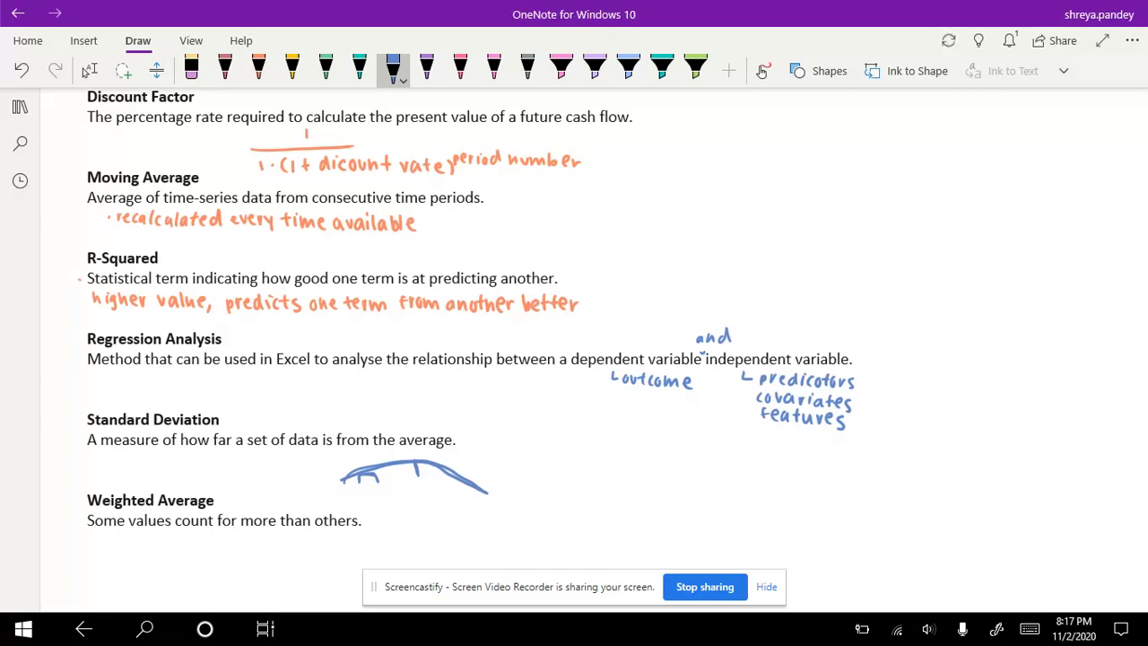
- Undo the blue bell-curve arch and redraw it in purple under Standard Deviation
{"action": "left_click", "coordinate": [191, 70]}
{"action": "key", "text": "ctrl+z"}
{"action": "key", "text": "ctrl+z"}
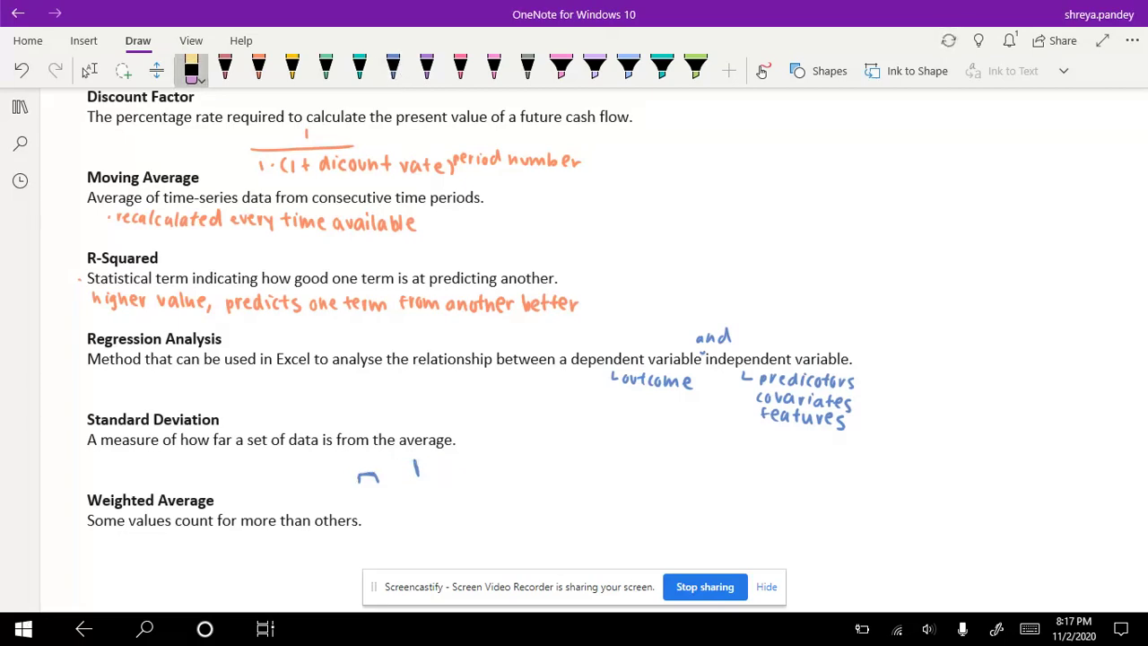
{"action": "left_click", "coordinate": [426, 70]}
{"action": "mouse_move", "coordinate": [343, 483]}
{"action": "left_mouse_down"}
{"action": "mouse_move", "coordinate": [417, 457]}
{"action": "mouse_move", "coordinate": [484, 483]}
{"action": "left_mouse_up"}
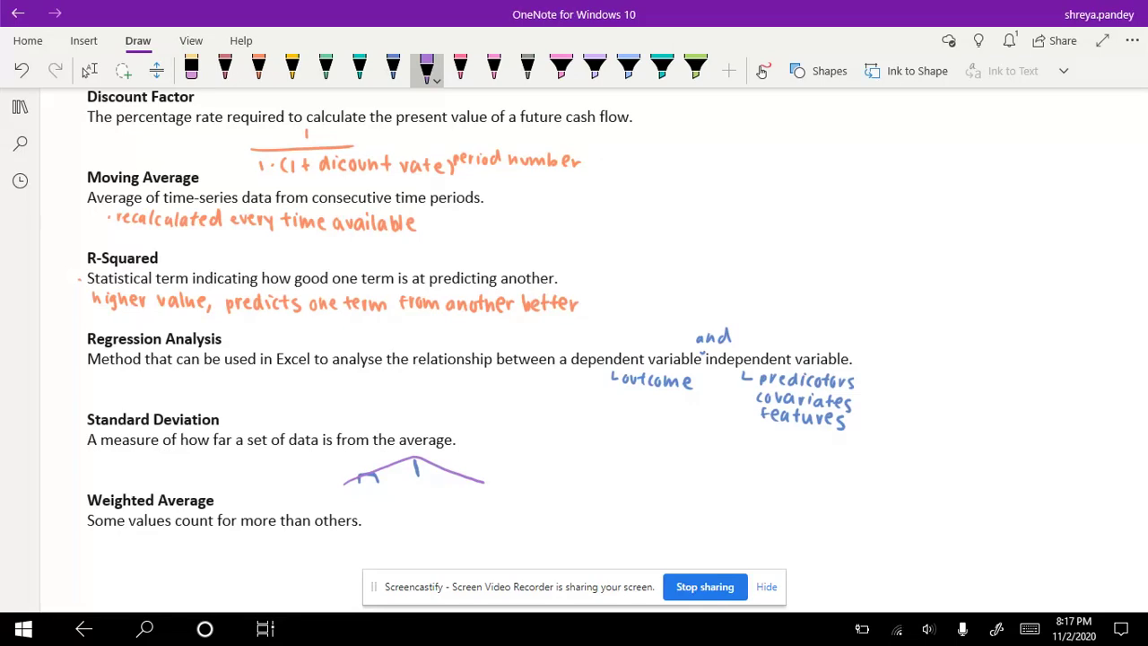
- Zoom out with Ctrl+minus to view the annotated page, then back in with Ctrl+plus
{"action": "key", "text": "ctrl+minus"}
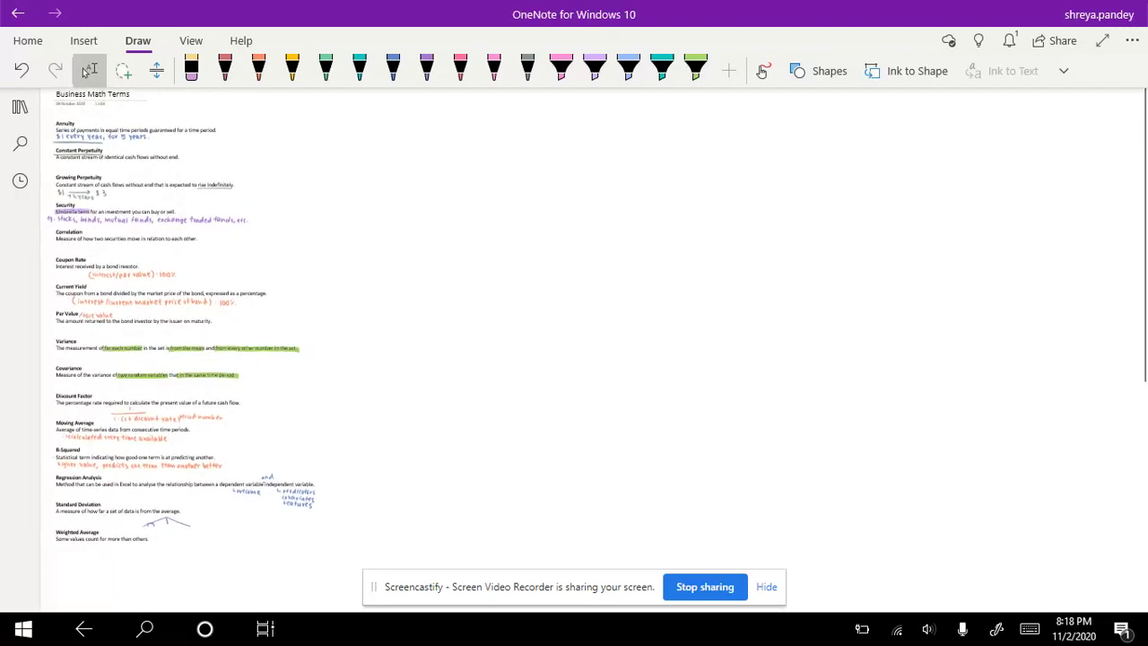
{"action": "key", "text": "ctrl+plus"}
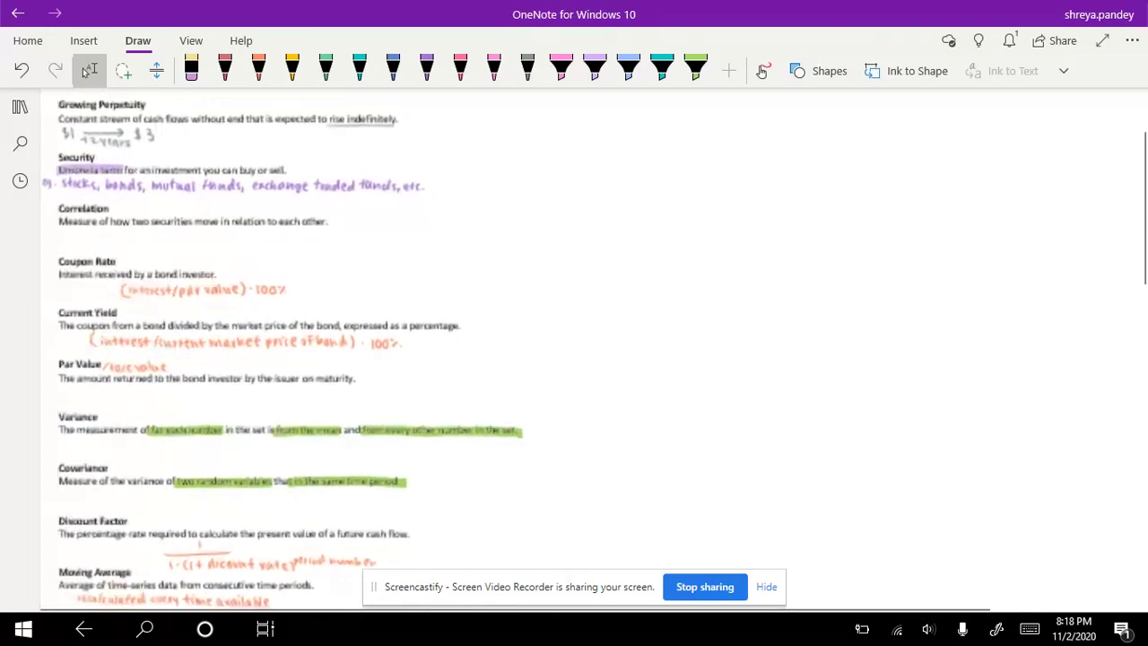